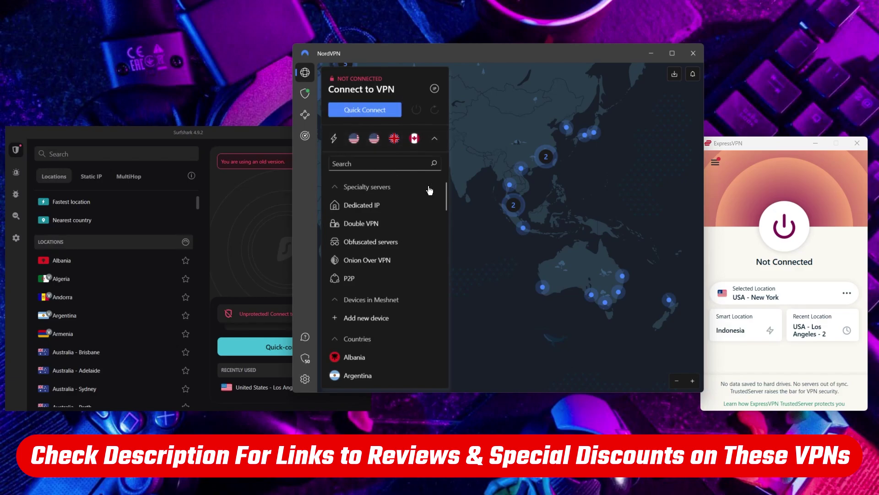
# - Bring up ExpressVPN's Recommended tab of VPN Locations next to the main window
pyautogui.moveTo(447, 192); pyautogui.dragTo(447, 229)
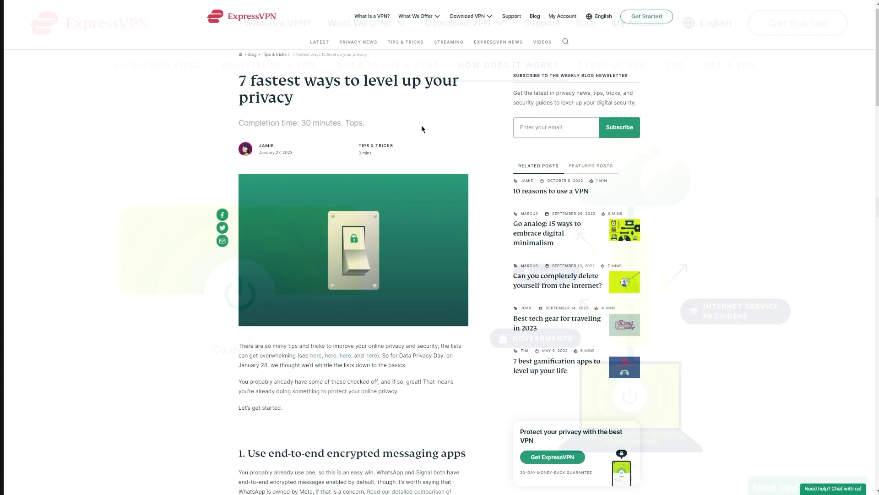
# - Scroll through the ExpressVPN website's 'How does it work?' section and blog article
pyautogui.scroll(-5, 421, 125)
pyautogui.scroll(-1, 421, 125)
pyautogui.scroll(-4, 422, 125)
pyautogui.scroll(-1, 422, 125)
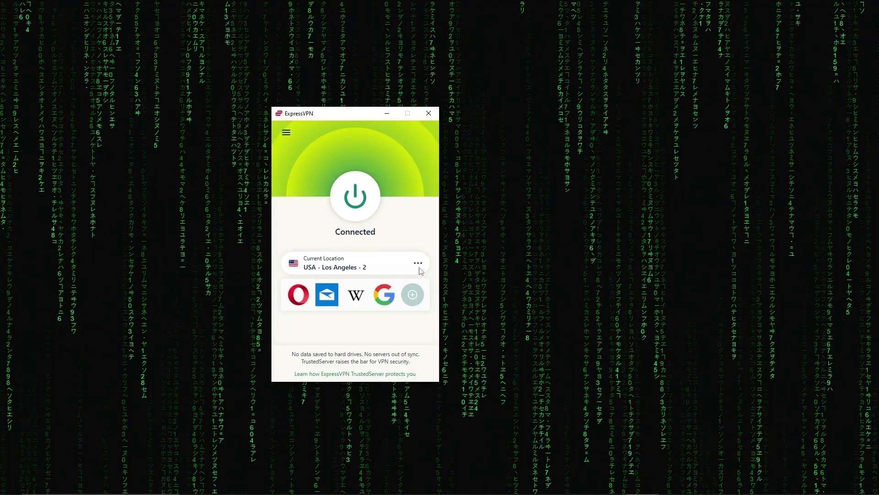
# - Open ExpressVPN's VPN Locations window on the All Locations tab
pyautogui.click(419, 265)
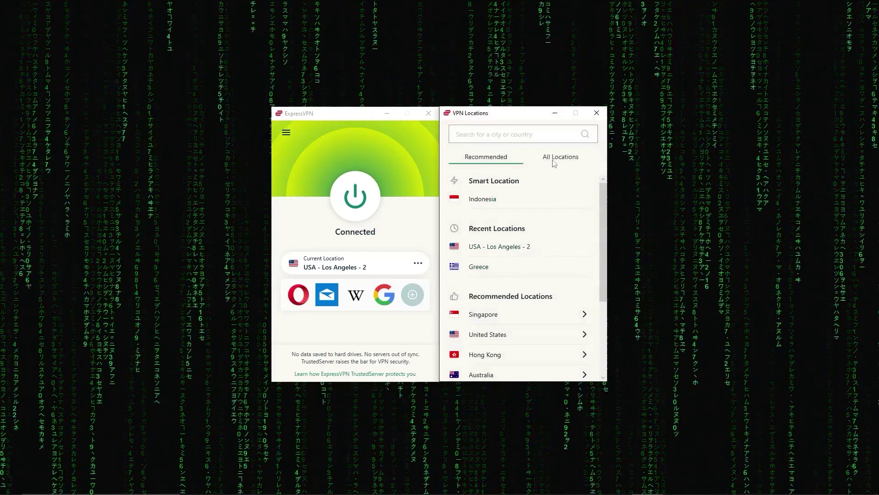
pyautogui.click(553, 161)
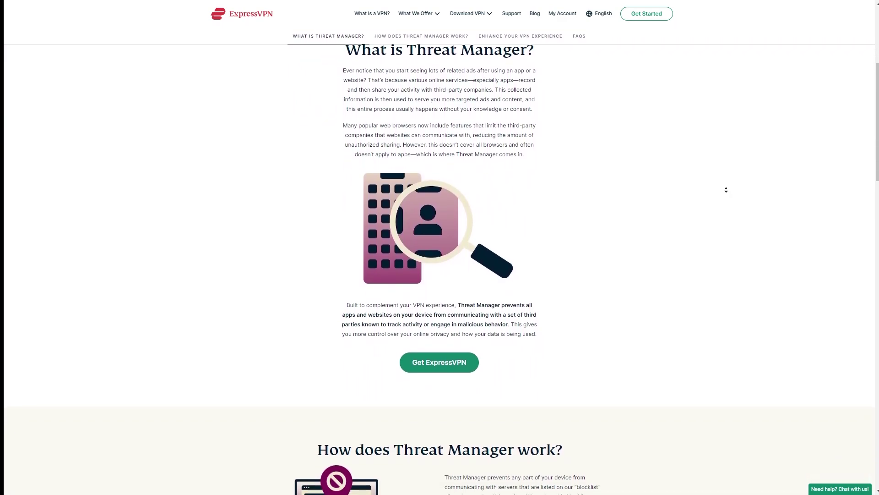
pyautogui.scroll(-3, 533, 306)
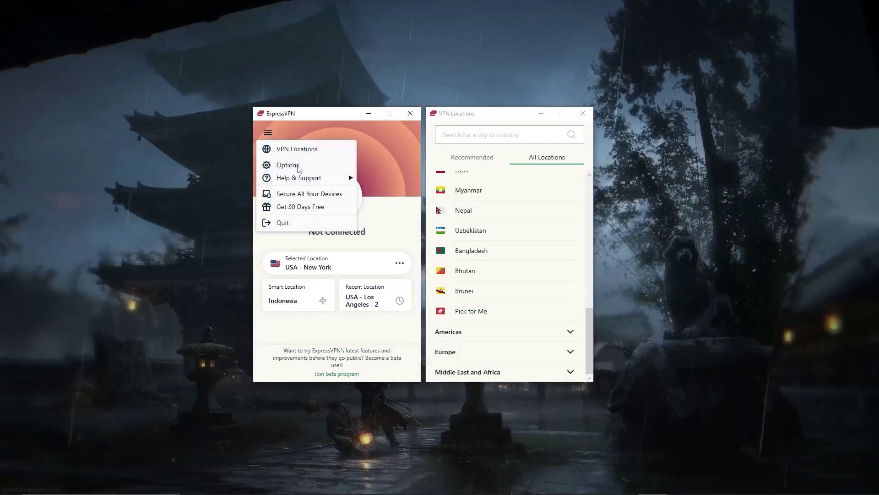
# - Go to Options > Settings > Network protection in the Android ExpressVPN app
pyautogui.click(298, 165)
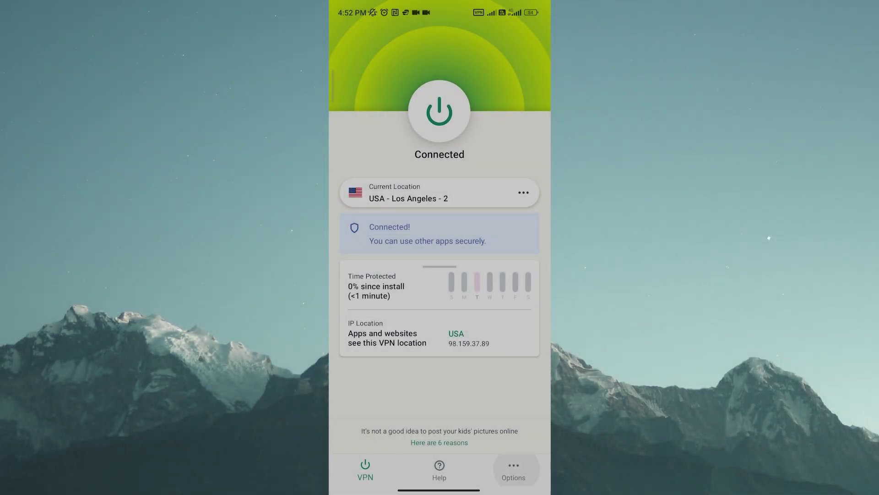
pyautogui.click(514, 470)
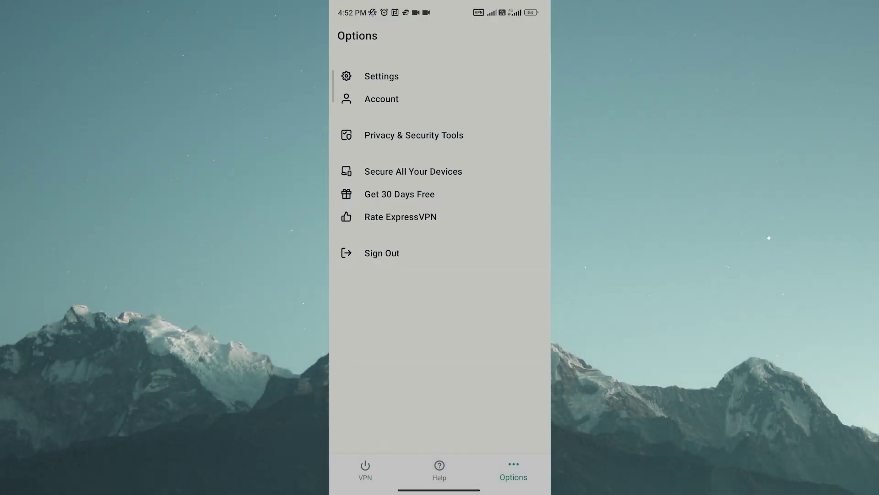
pyautogui.click(382, 76)
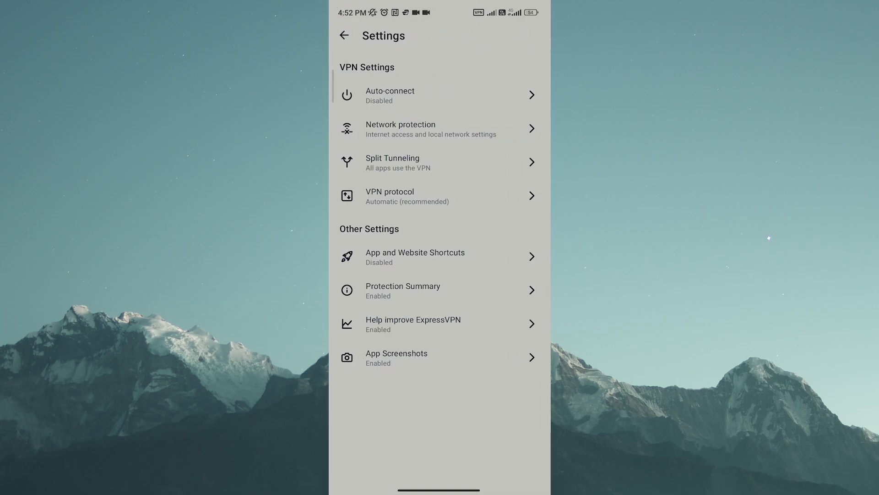
pyautogui.click(430, 129)
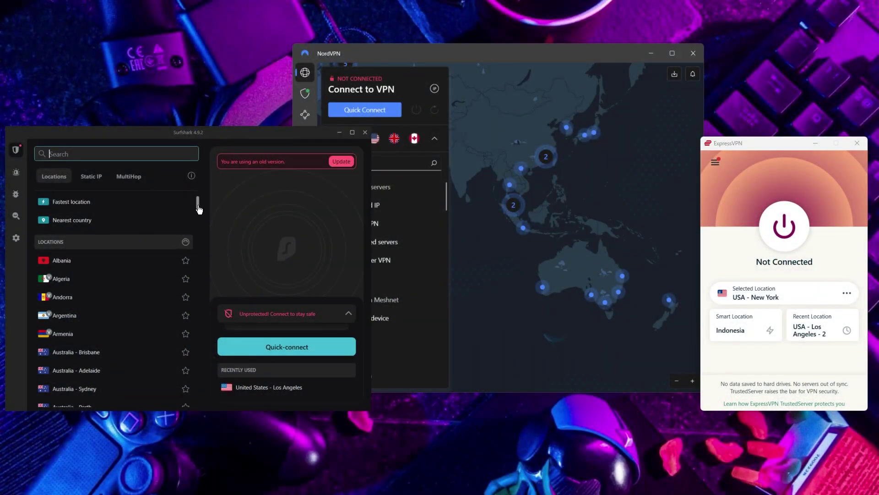
# - Scroll the All Locations list to show the Americas countries
pyautogui.scroll(-5, 200, 250)
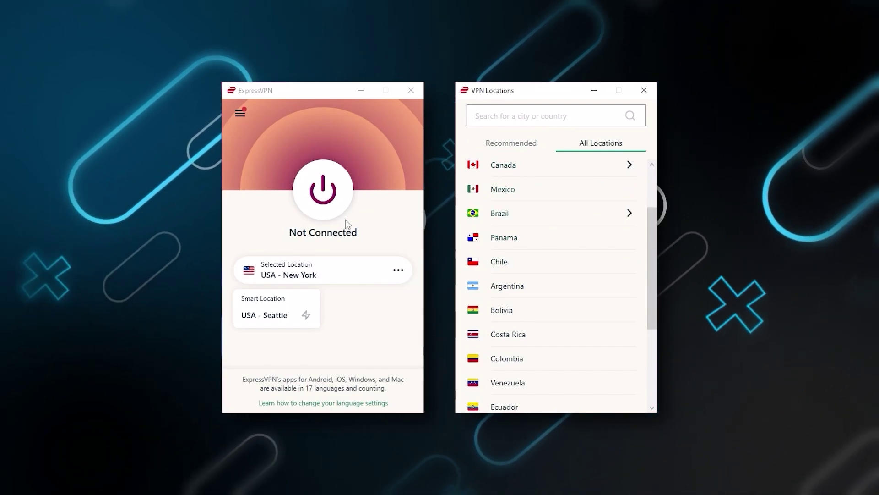
# - Highlight the website's statement that no activity logs are kept
pyautogui.scroll(-1, 573, 265)
pyautogui.scroll(1, 573, 265)
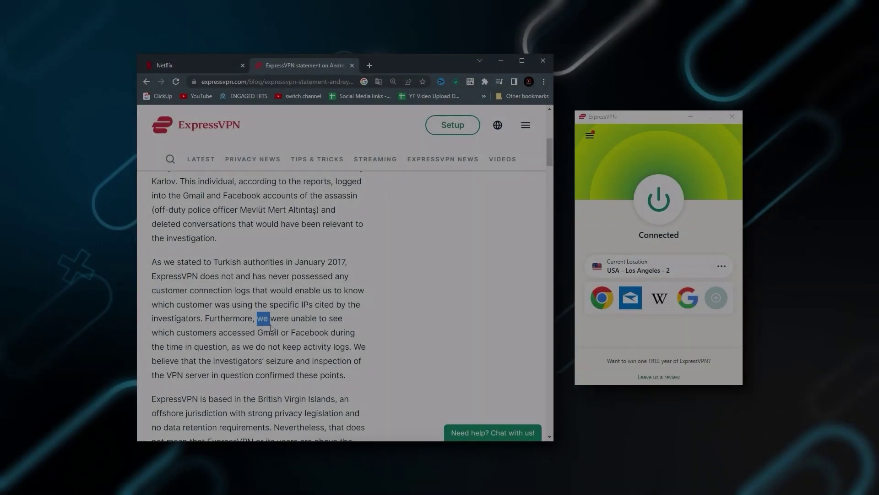
pyautogui.moveTo(272, 329); pyautogui.dragTo(350, 380)
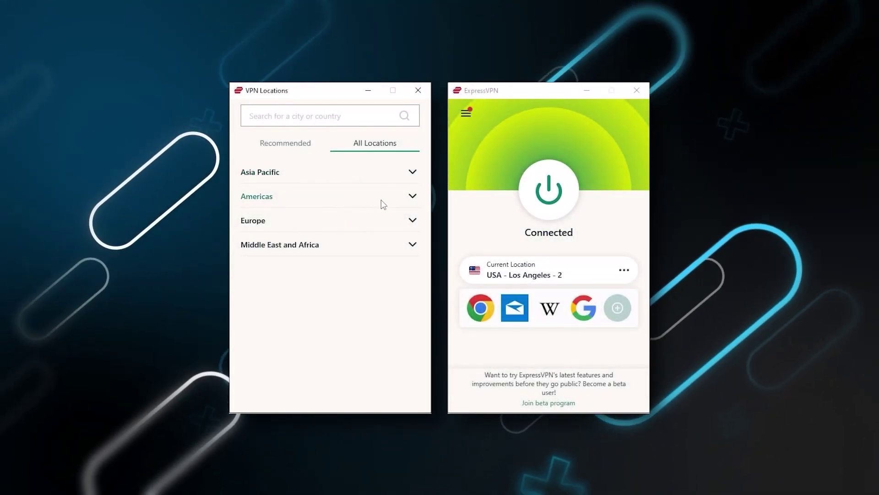
# - Expand the Americas and Europe location groups and scroll through their countries
pyautogui.click(411, 196)
pyautogui.scroll(-2, 359, 241)
pyautogui.scroll(-2, 355, 245)
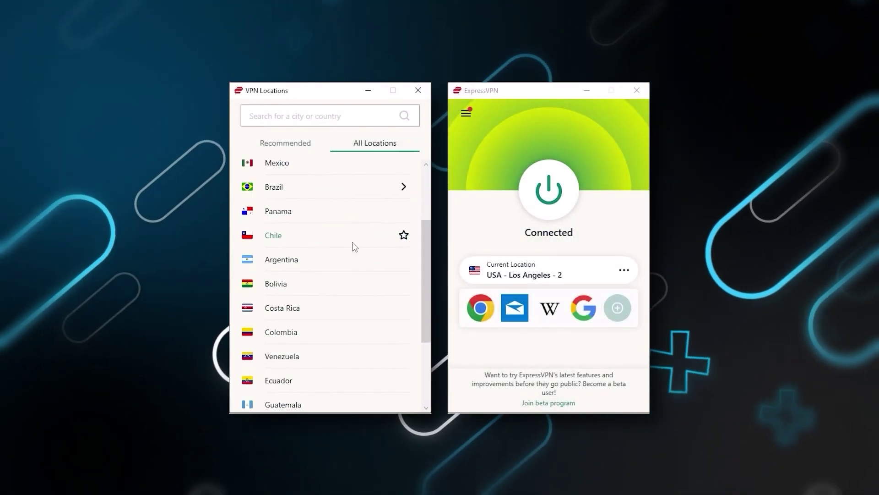
pyautogui.scroll(-5, 351, 244)
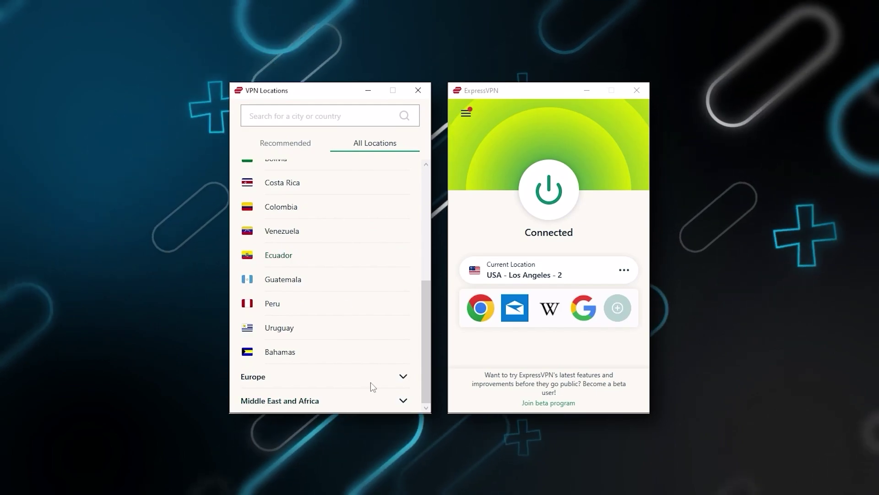
pyautogui.click(373, 386)
pyautogui.scroll(-3, 358, 374)
pyautogui.scroll(-2, 356, 373)
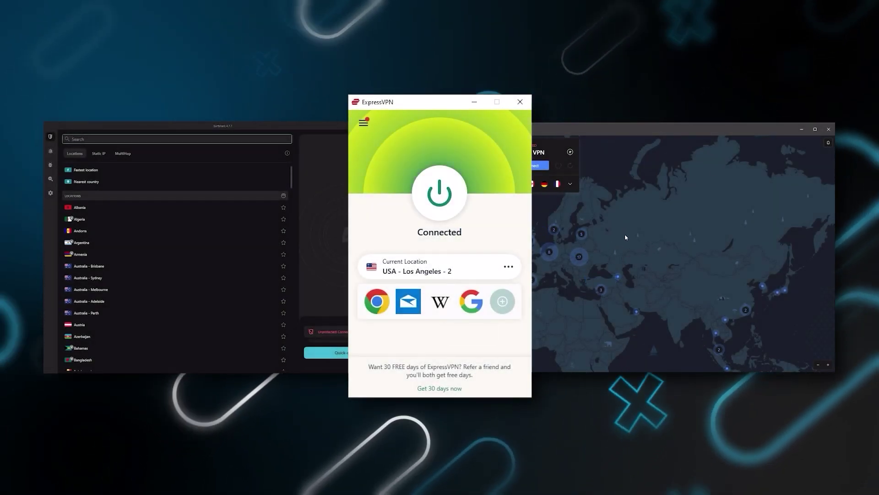
pyautogui.scroll(-3, 173, 251)
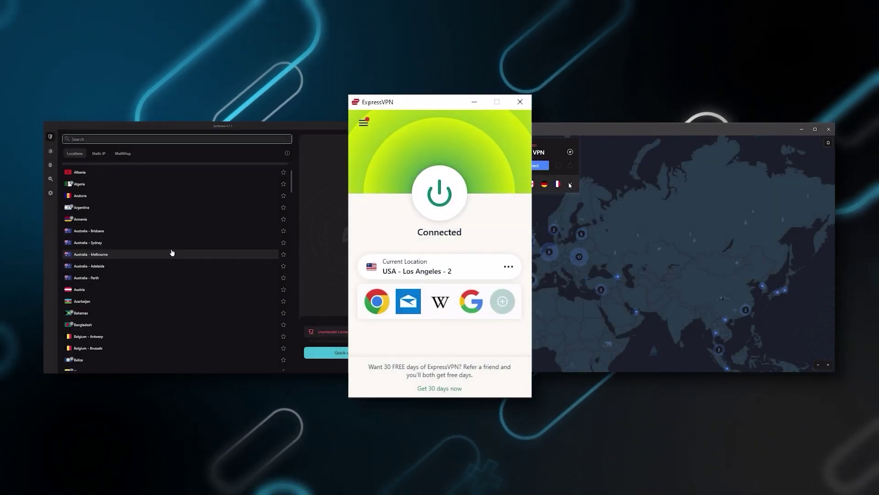
pyautogui.scroll(-2, 173, 251)
pyautogui.scroll(3, 161, 209)
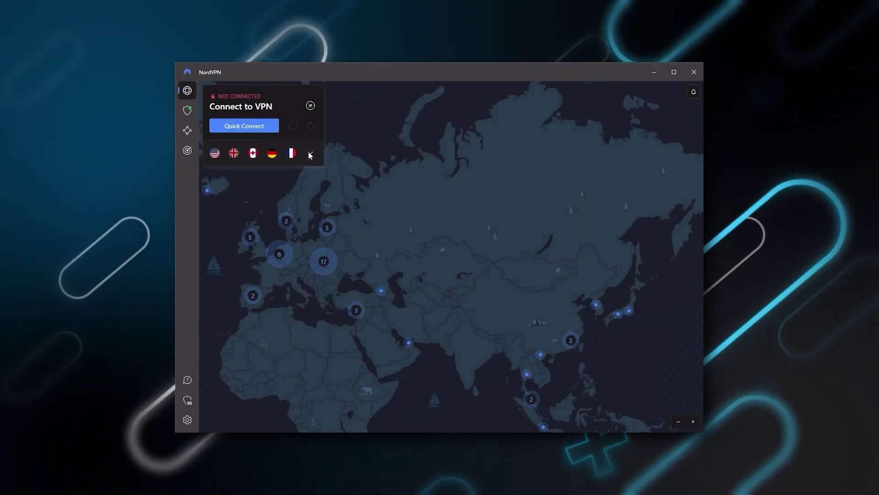
# - Toggle NordVPN's server list, then pan the map across Europe, Greenland and North America
pyautogui.click(310, 153)
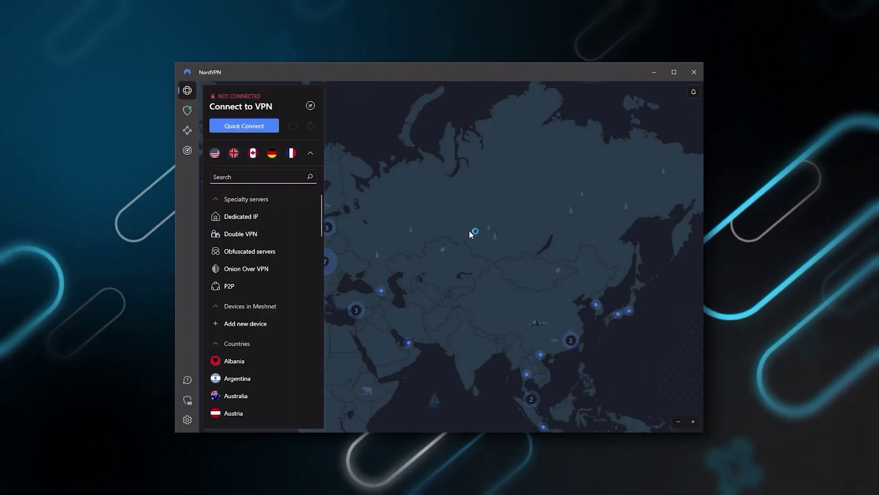
pyautogui.click(315, 153)
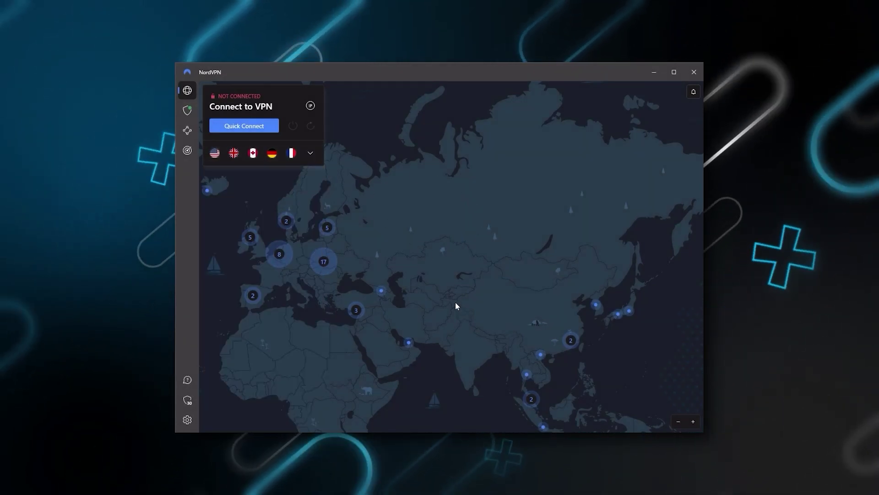
pyautogui.moveTo(454, 303); pyautogui.dragTo(383, 234)
pyautogui.moveTo(423, 264)
pyautogui.mouseDown()
pyautogui.moveTo(557, 271)
pyautogui.moveTo(555, 326)
pyautogui.mouseUp()
pyautogui.moveTo(527, 212)
pyautogui.mouseDown()
pyautogui.moveTo(530, 304)
pyautogui.moveTo(603, 318)
pyautogui.mouseUp()
pyautogui.moveTo(363, 249); pyautogui.dragTo(517, 182)
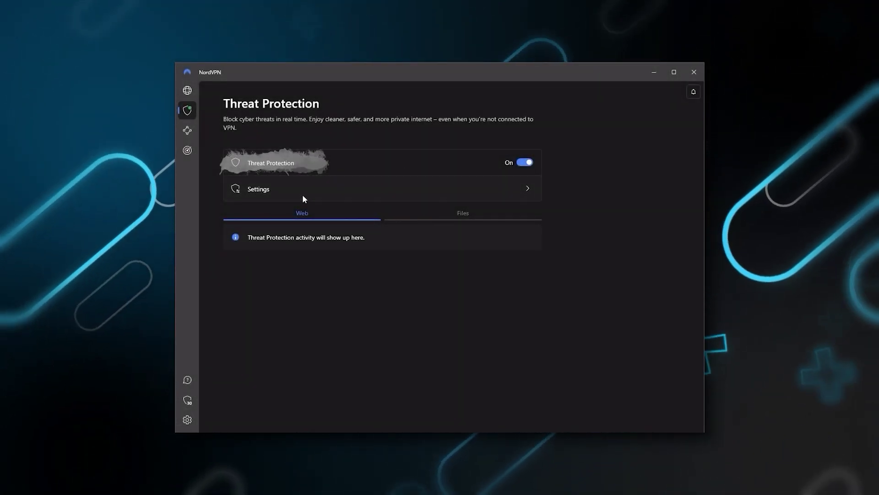
# - Show NordVPN's Threat Protection settings, then pan the map from Europe toward Asia
pyautogui.click(303, 194)
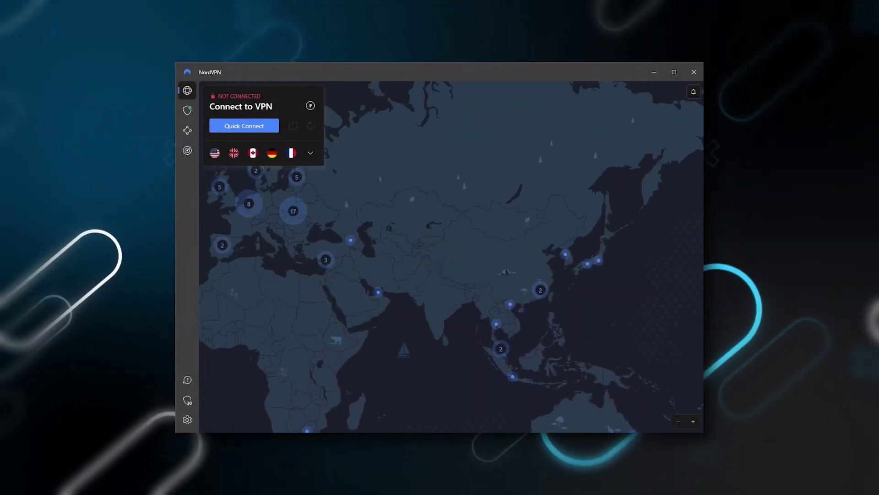
pyautogui.moveTo(403, 309); pyautogui.dragTo(530, 367)
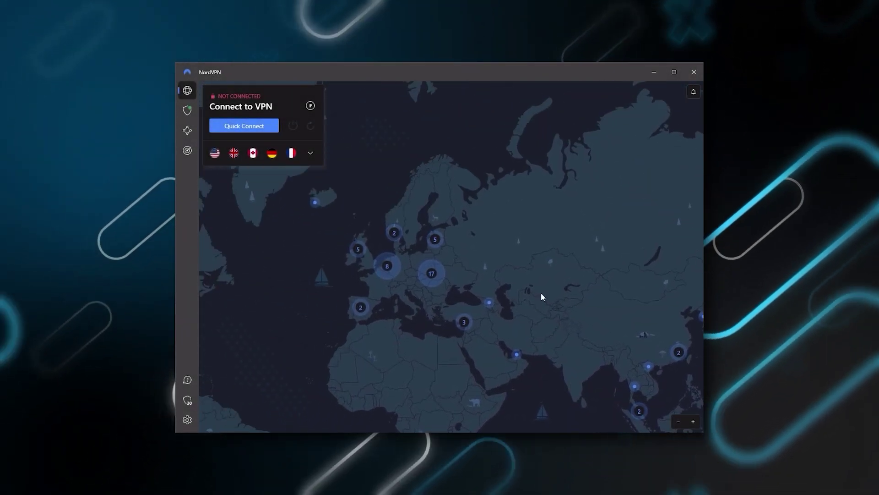
pyautogui.moveTo(493, 265); pyautogui.dragTo(373, 203)
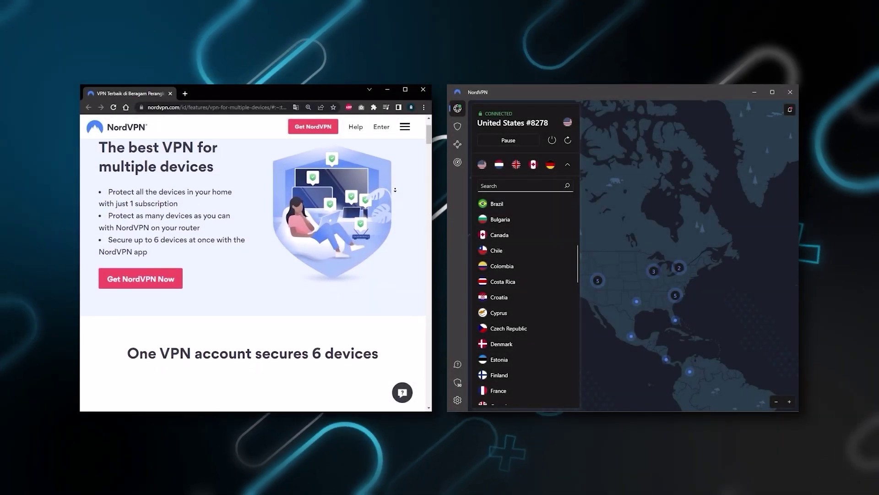
# - Read NordVPN's six-device page, then expand and collapse the app's server list
pyautogui.scroll(-1, 395, 190)
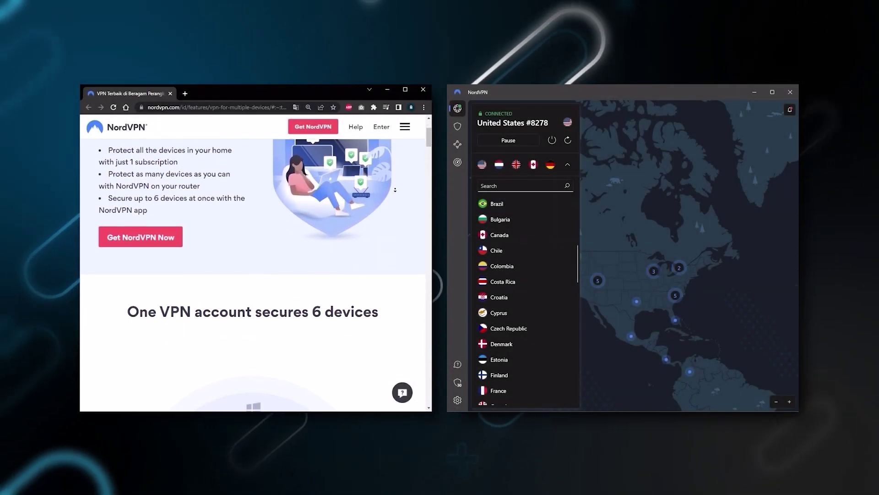
pyautogui.scroll(-1, 394, 190)
pyautogui.scroll(-1, 395, 190)
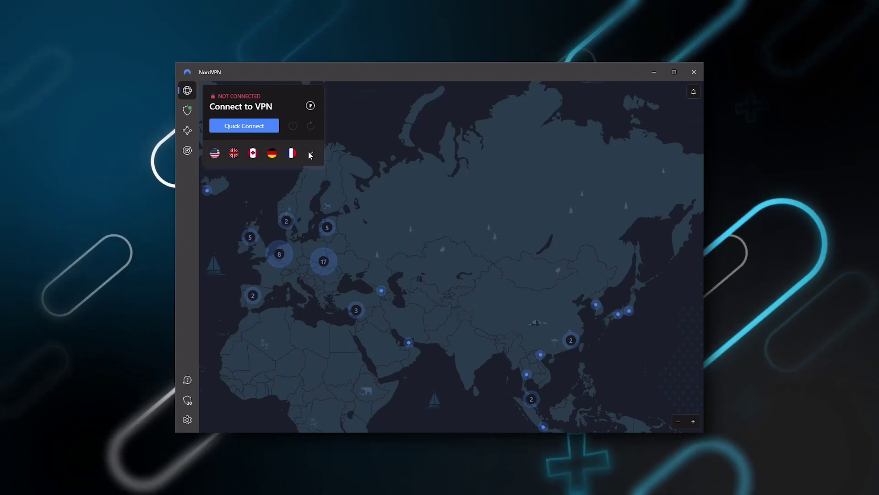
pyautogui.click(310, 155)
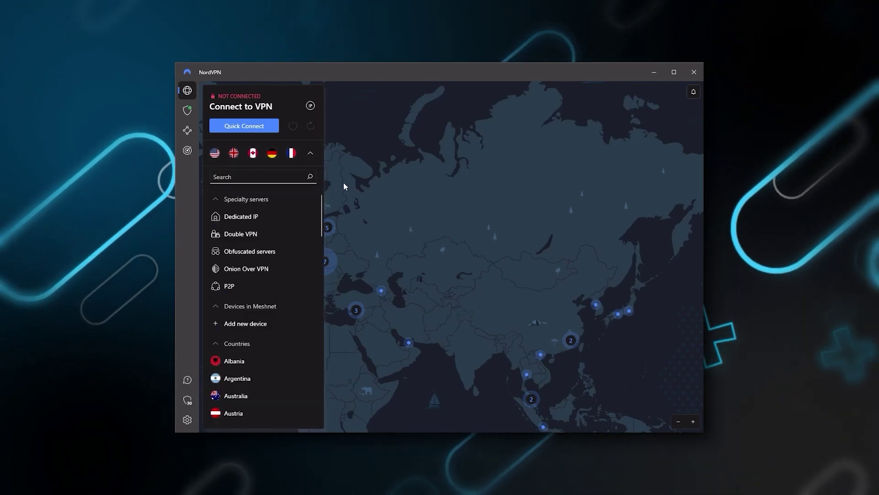
pyautogui.click(316, 153)
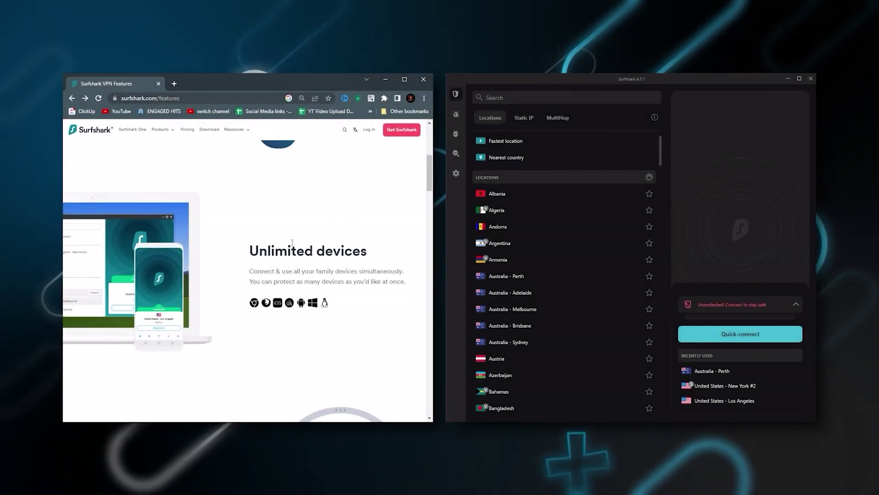
# - Scroll Surfshark's unlimited-devices features page and its locations list
pyautogui.scroll(-1, 292, 243)
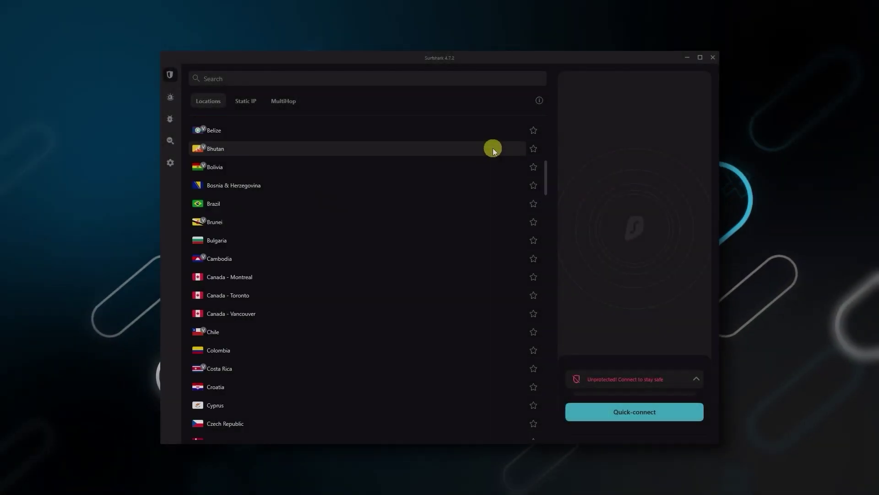
pyautogui.scroll(-2, 486, 152)
pyautogui.scroll(-3, 256, 195)
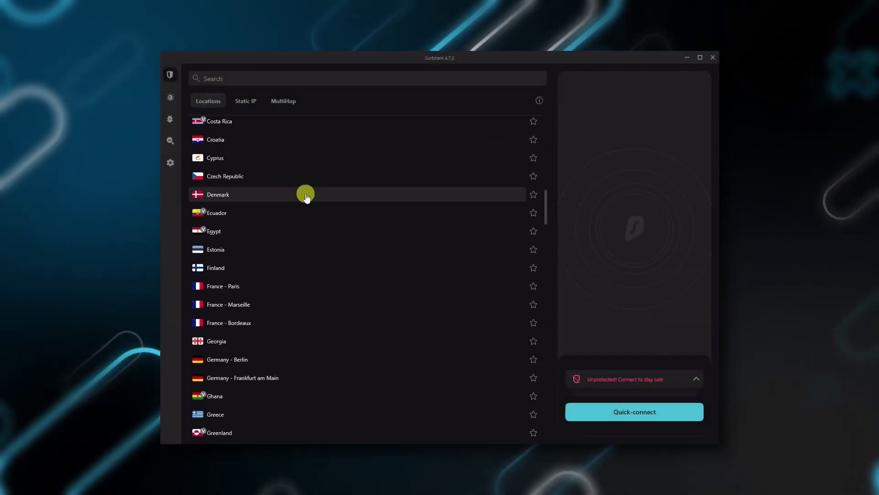
pyautogui.scroll(-2, 306, 195)
pyautogui.scroll(-3, 306, 194)
pyautogui.scroll(-3, 306, 193)
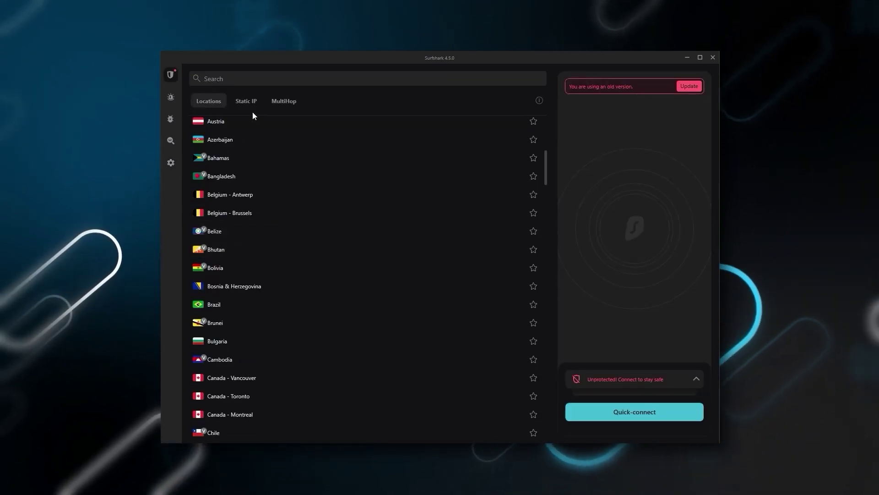
# - Browse Surfshark's Static IP servers
pyautogui.click(250, 110)
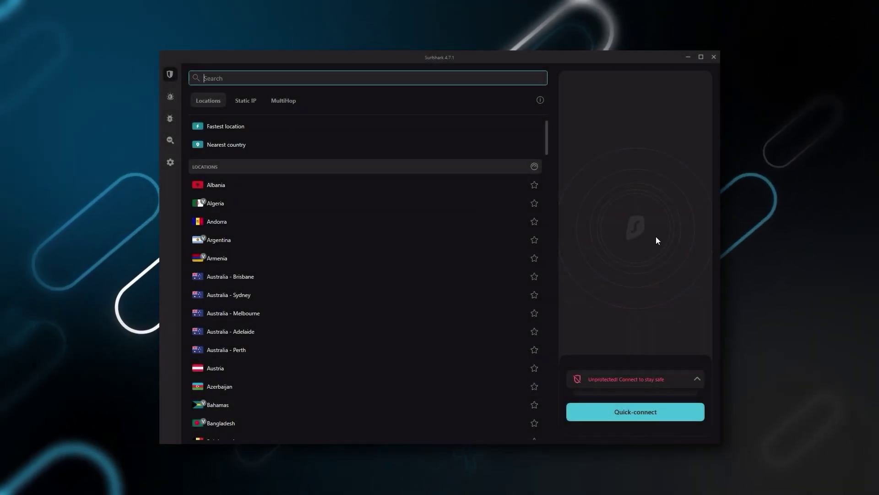
pyautogui.scroll(-3, 359, 251)
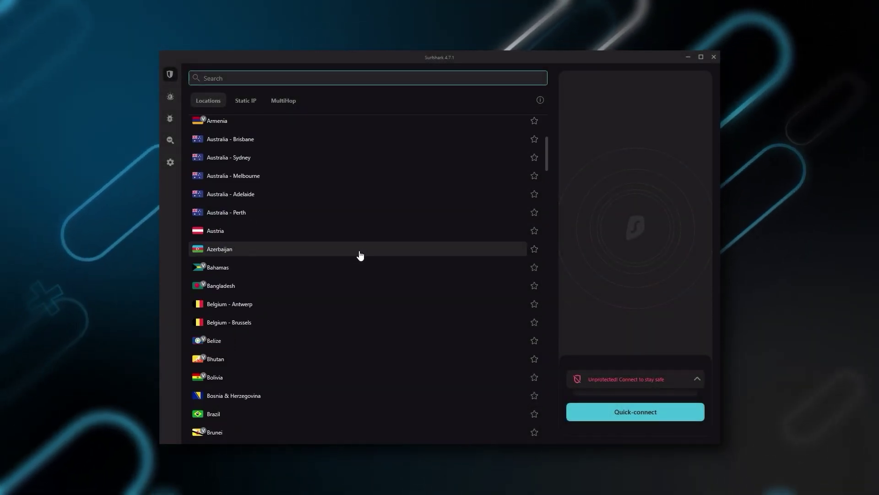
pyautogui.scroll(-3, 356, 240)
pyautogui.scroll(3, 356, 239)
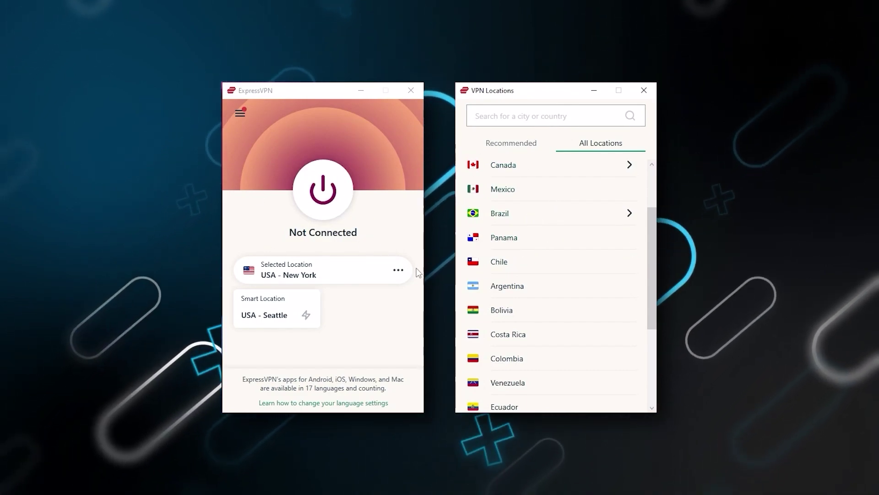
# - Scroll through ExpressVPN's Americas countries, then expand Europe and browse its locations
pyautogui.scroll(-1, 576, 267)
pyautogui.scroll(2, 576, 267)
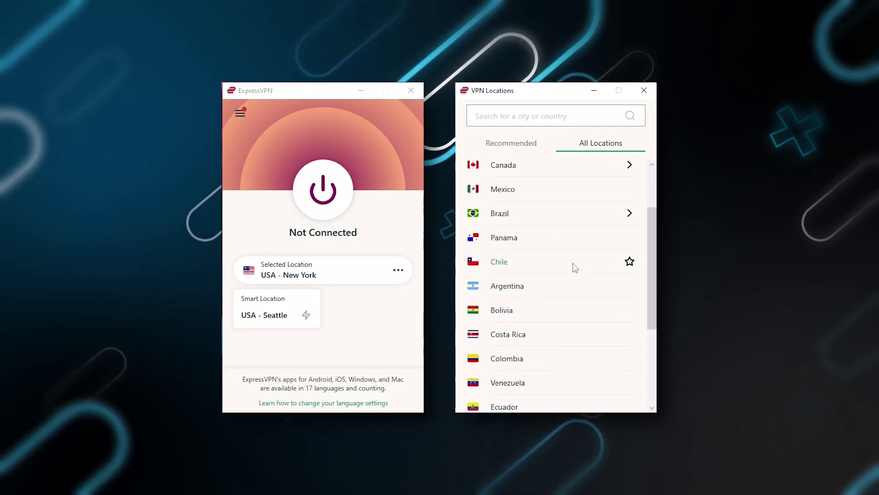
pyautogui.scroll(1, 575, 267)
pyautogui.scroll(1, 575, 266)
pyautogui.scroll(-1, 576, 266)
pyautogui.scroll(-2, 573, 268)
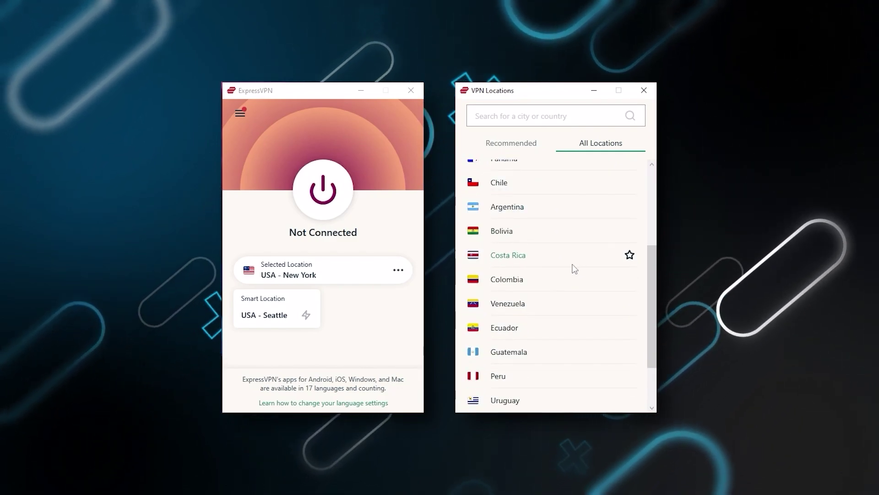
pyautogui.scroll(-1, 573, 269)
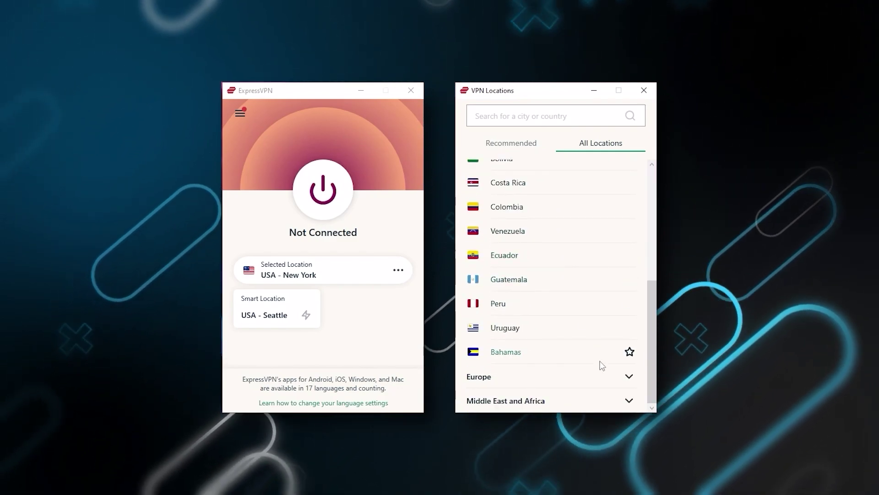
pyautogui.click(627, 376)
pyautogui.scroll(-2, 566, 272)
pyautogui.scroll(-1, 565, 271)
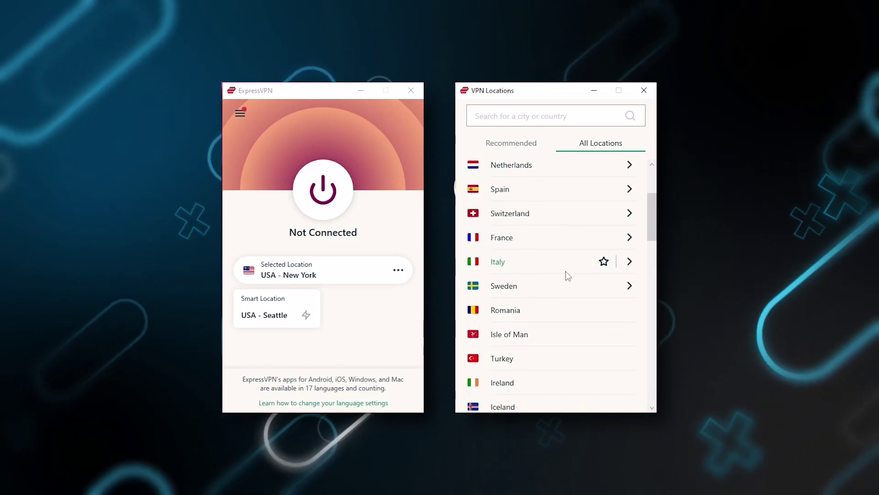
pyautogui.scroll(-1, 570, 257)
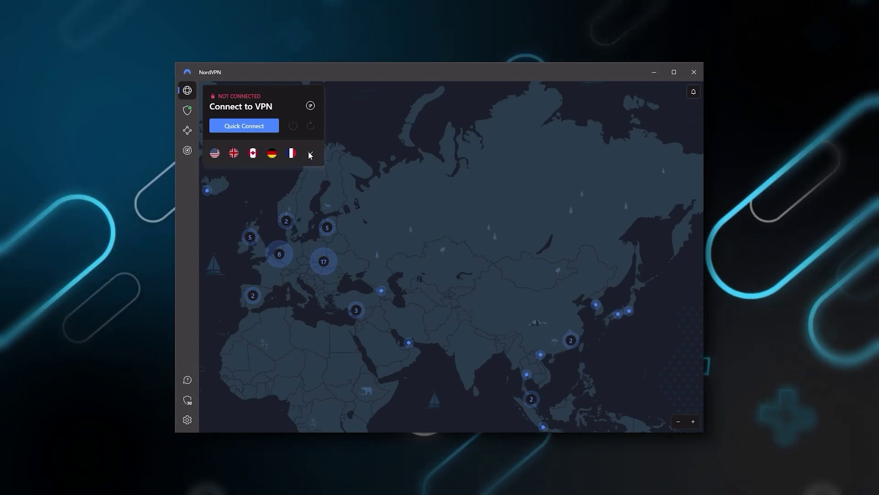
# - Expand and collapse NordVPN's server list, then pan the map to Greenland and North America
pyautogui.click(310, 153)
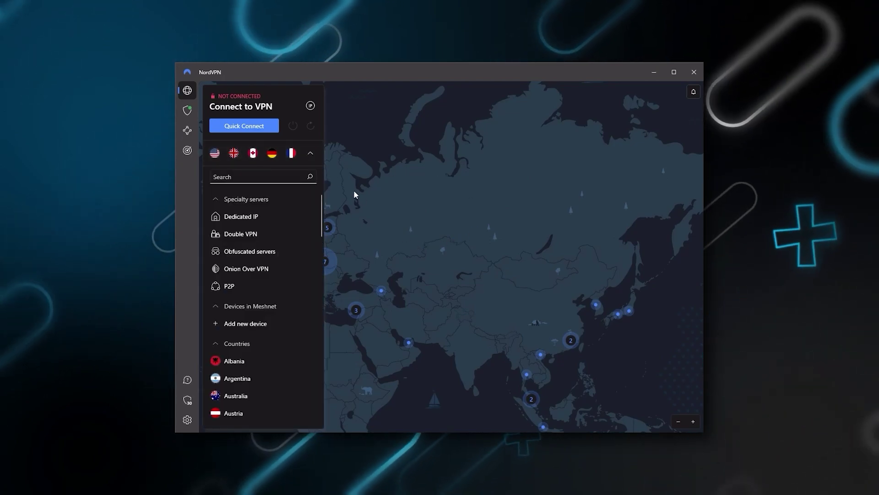
pyautogui.click(318, 155)
pyautogui.moveTo(452, 299)
pyautogui.mouseDown()
pyautogui.moveTo(459, 258)
pyautogui.moveTo(625, 322)
pyautogui.mouseUp()
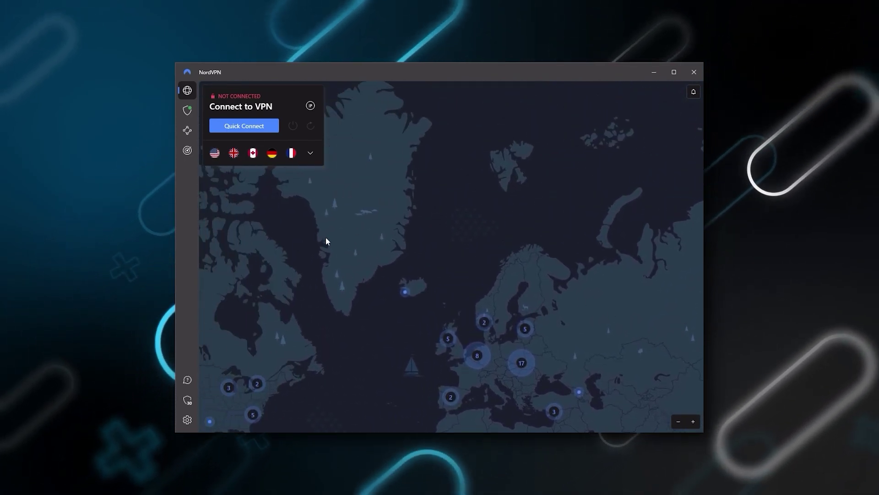
pyautogui.moveTo(320, 246)
pyautogui.mouseDown()
pyautogui.moveTo(443, 230)
pyautogui.moveTo(549, 186)
pyautogui.moveTo(370, 235)
pyautogui.mouseUp()
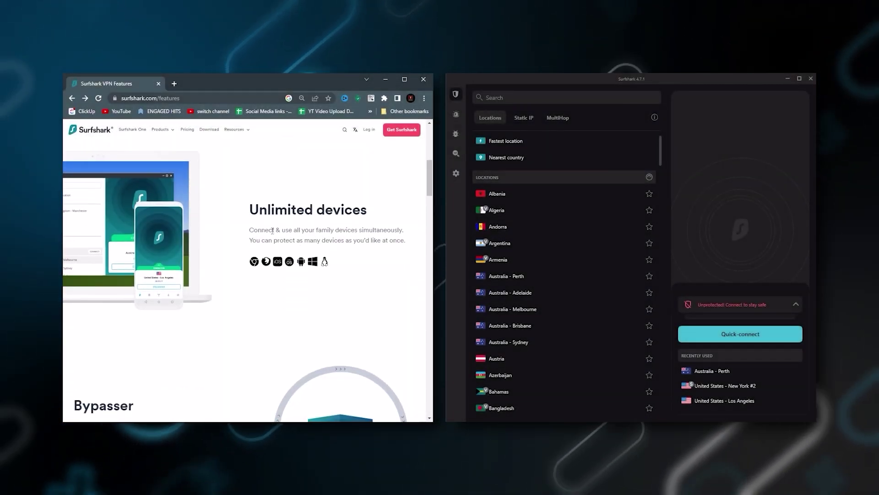
# - Open Surfshark's Chrome VPN extension download page from the Unlimited devices features page
pyautogui.click(254, 263)
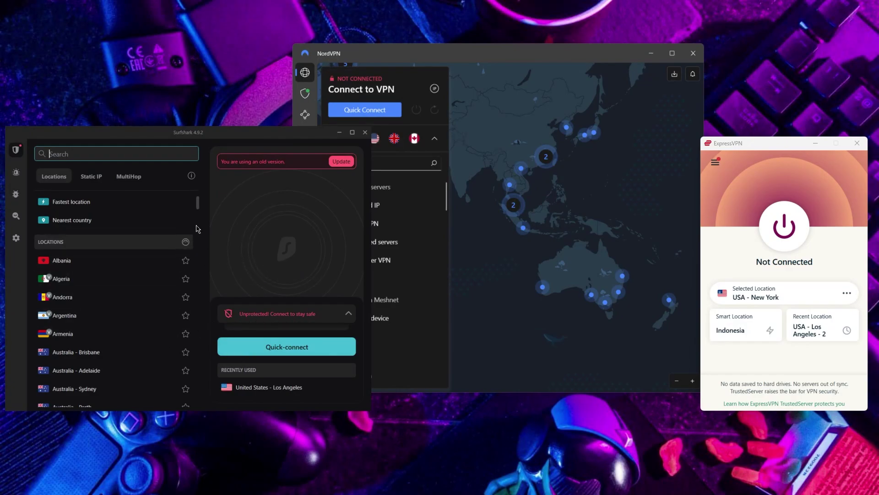
# - Scroll NordVPN's country list, then show ExpressVPN's VPN Locations window and scroll its Recommended list
pyautogui.scroll(-1, 198, 208)
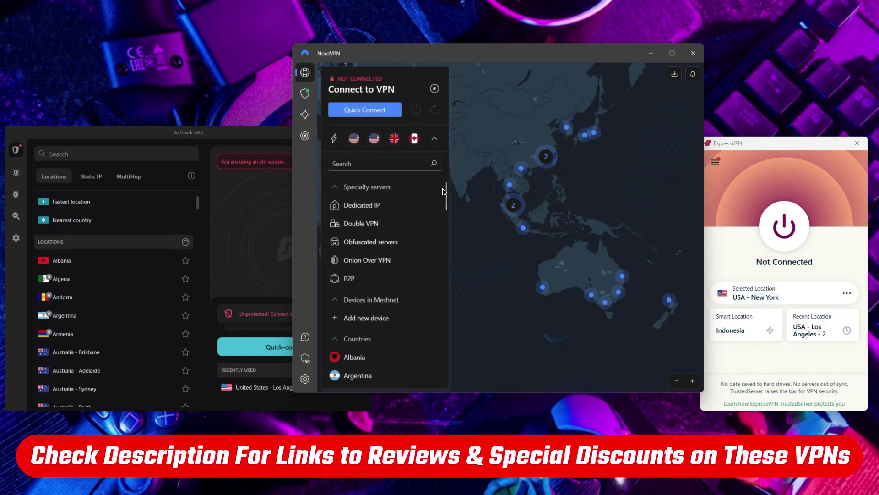
pyautogui.moveTo(446, 207); pyautogui.dragTo(446, 234)
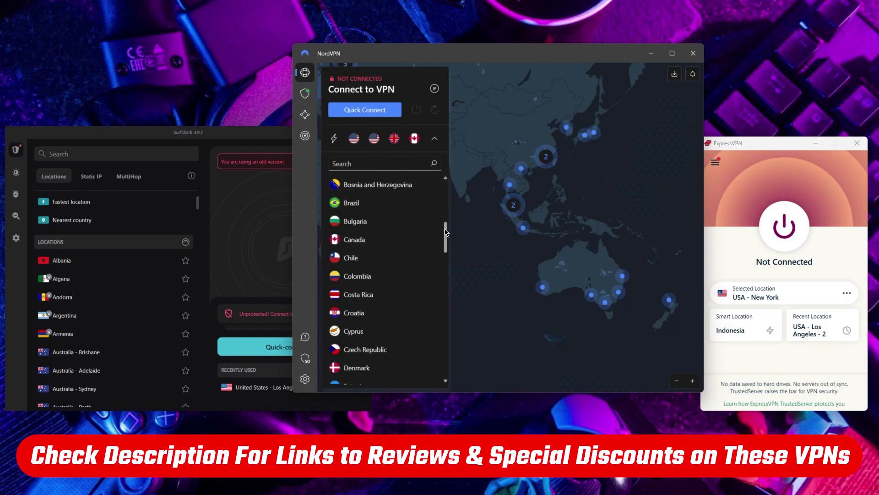
pyautogui.moveTo(443, 267)
pyautogui.mouseDown()
pyautogui.moveTo(442, 284)
pyautogui.moveTo(447, 210)
pyautogui.mouseUp()
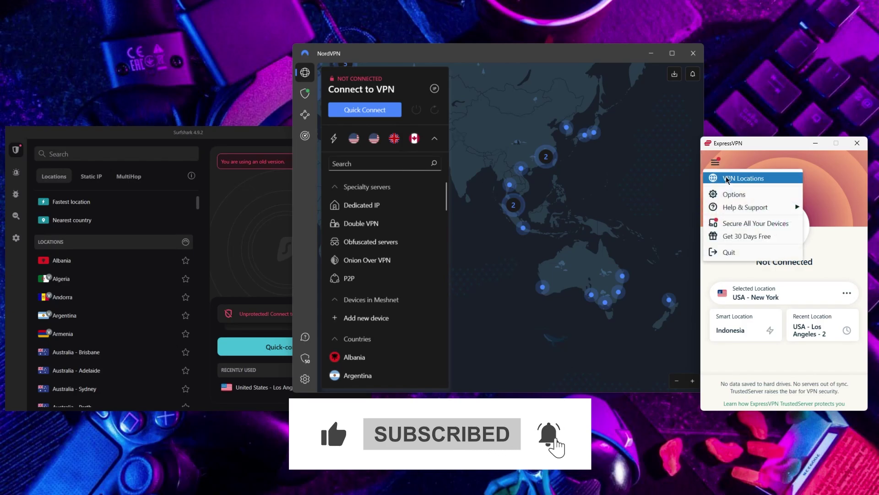
pyautogui.click(726, 183)
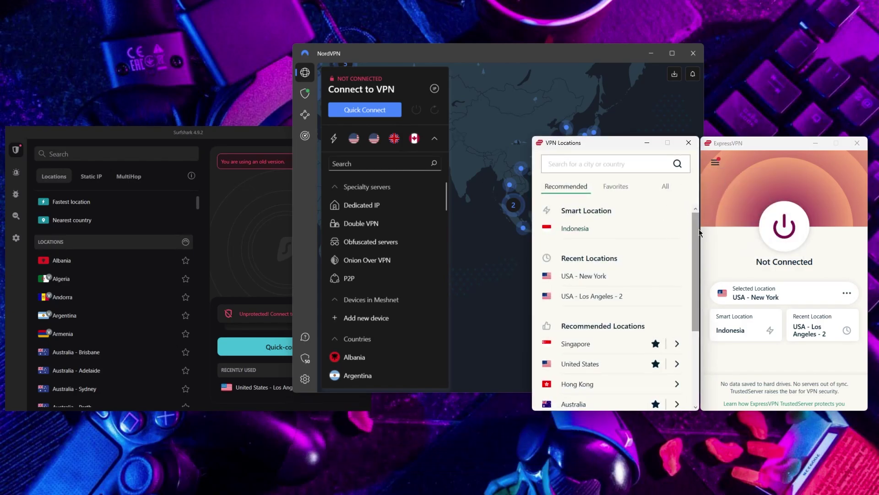
pyautogui.moveTo(699, 229)
pyautogui.mouseDown()
pyautogui.moveTo(699, 310)
pyautogui.moveTo(694, 221)
pyautogui.mouseUp()
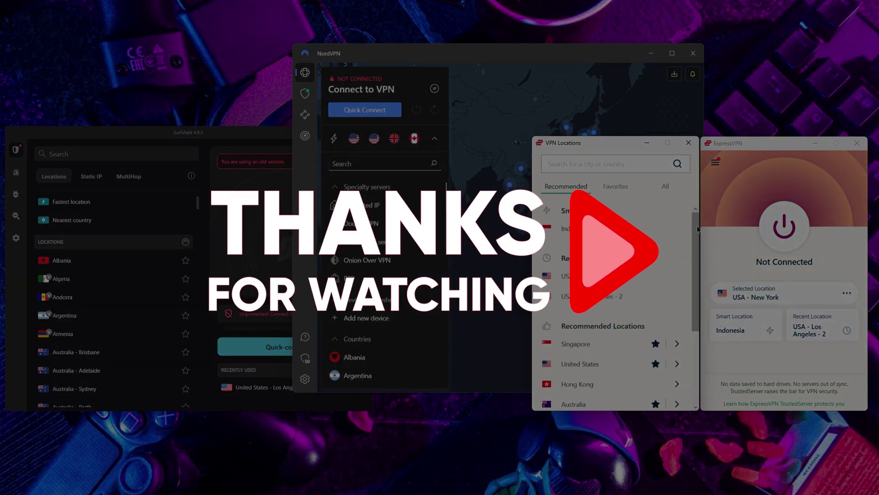